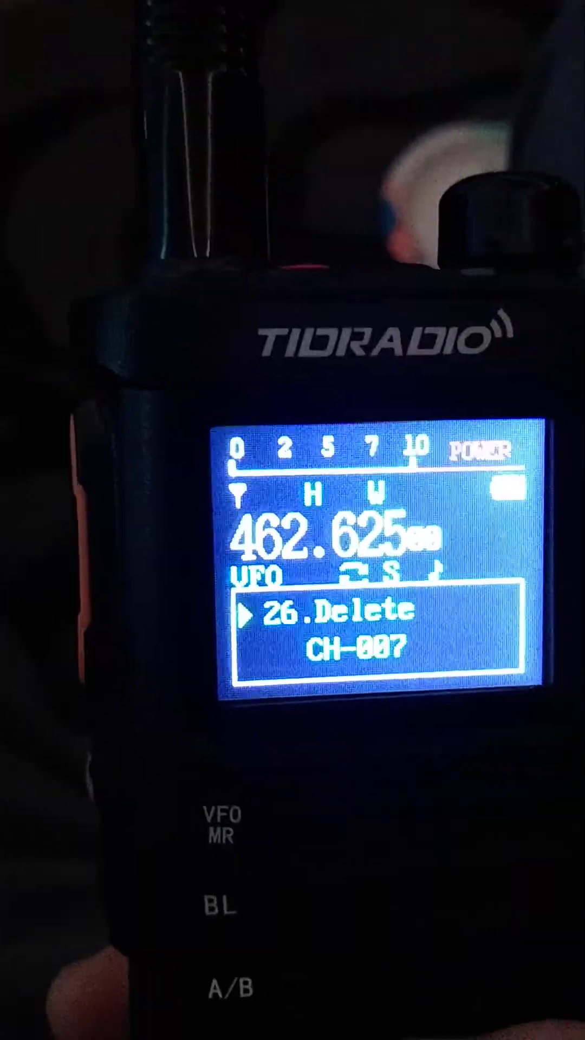
Move the menu from item 26, Delete, to the Alarm Mode setting
key(Down)
Step down from Seek CTCSS through Reset, ANI-ID, Version and Breath Led to wrap to 0.Squelch
key(Down)
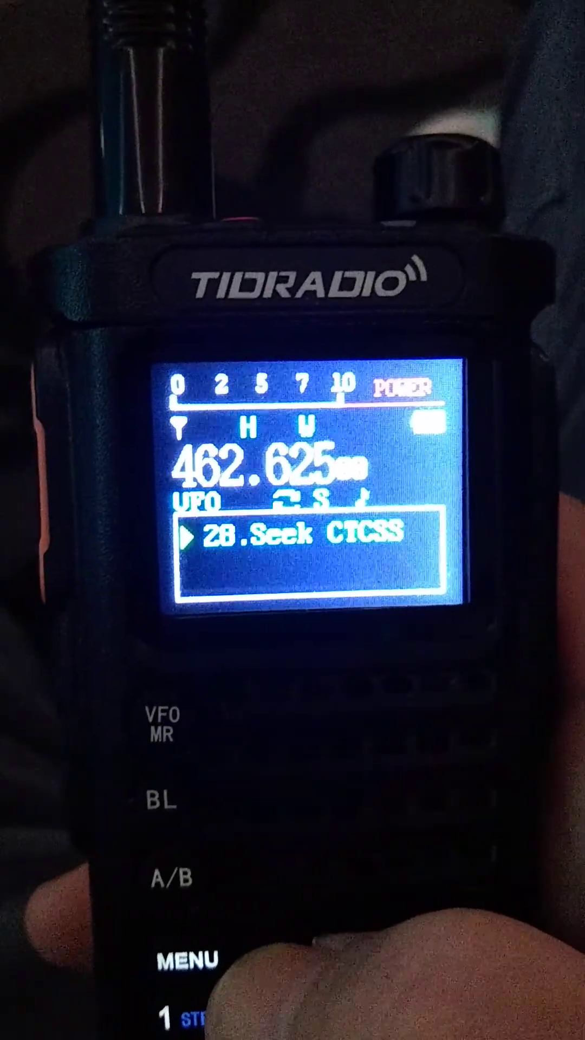
key(Down)
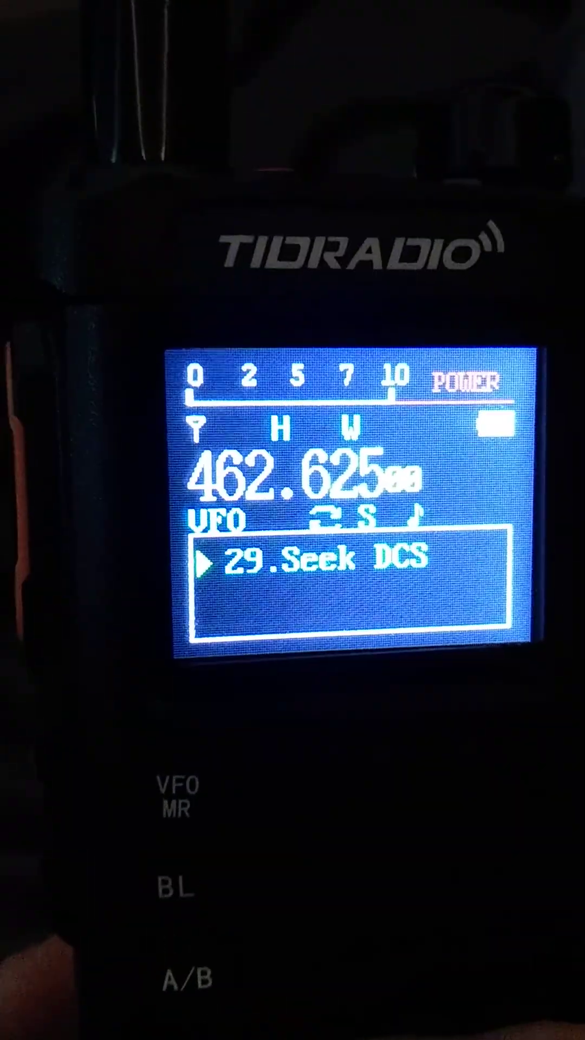
key(Down)
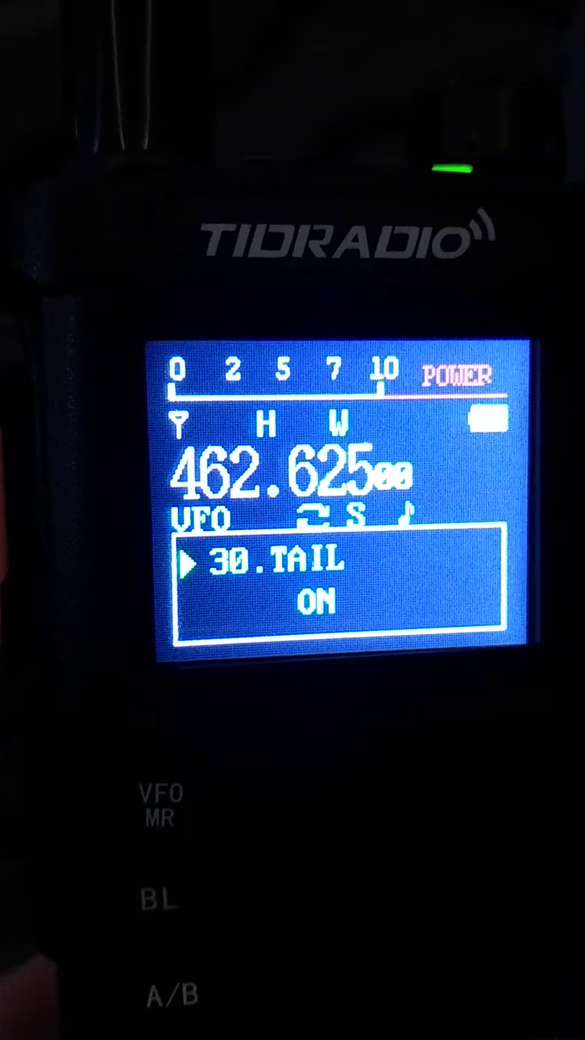
key(Down)
key(Down)
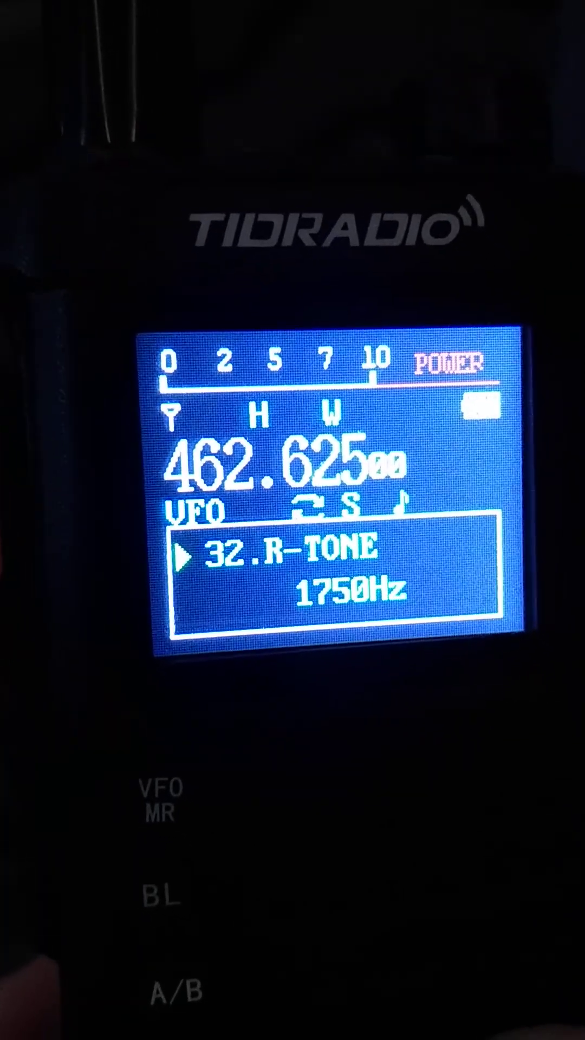
key(Down)
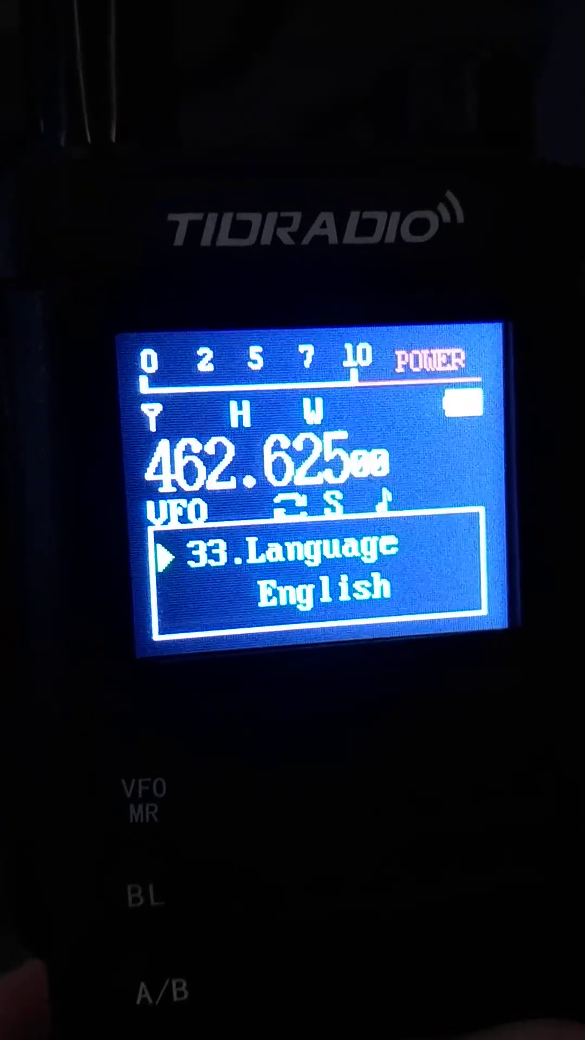
key(Down)
key(Down)
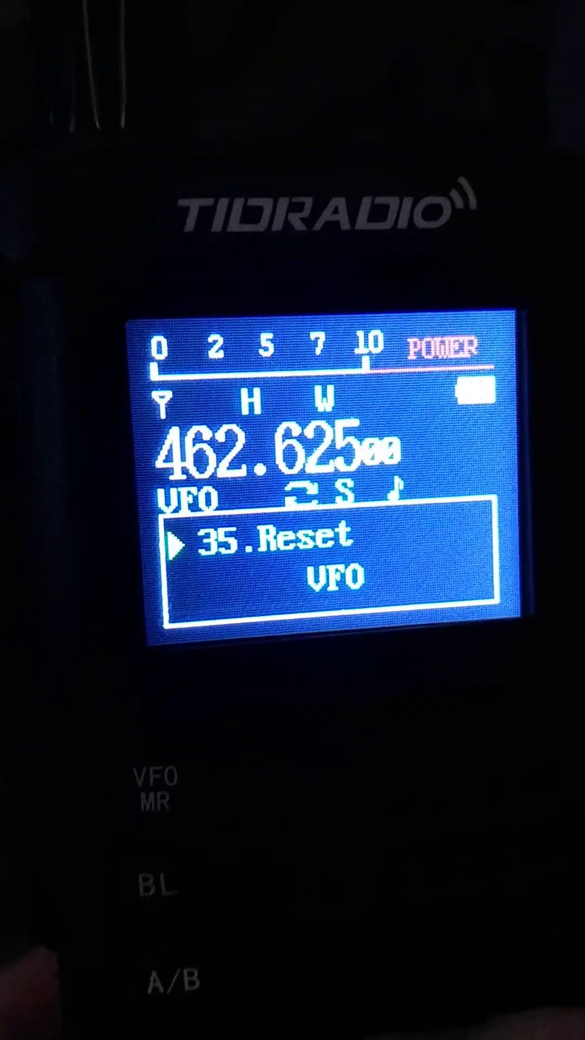
key(Down)
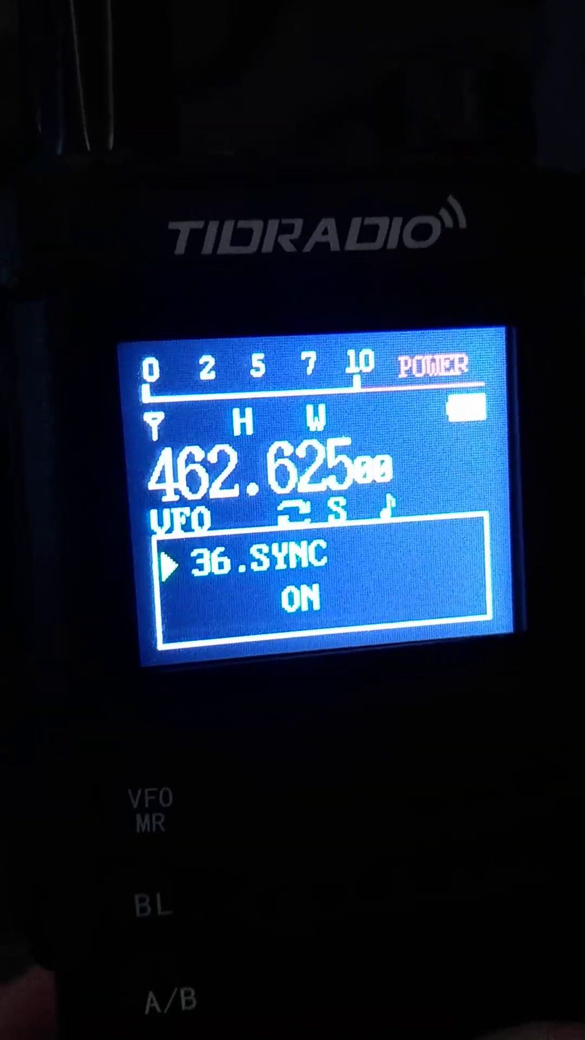
key(Down)
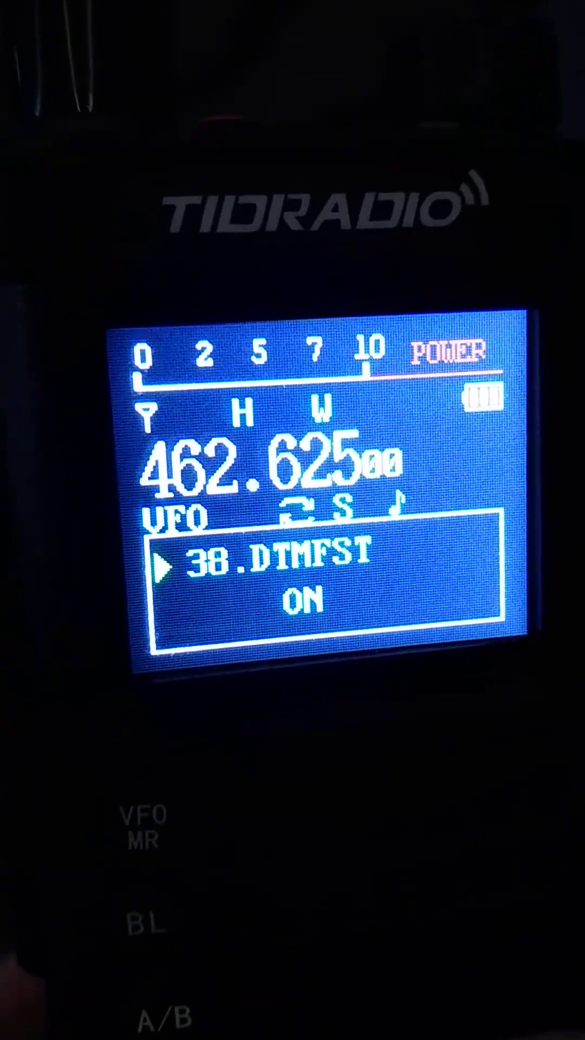
key(Down)
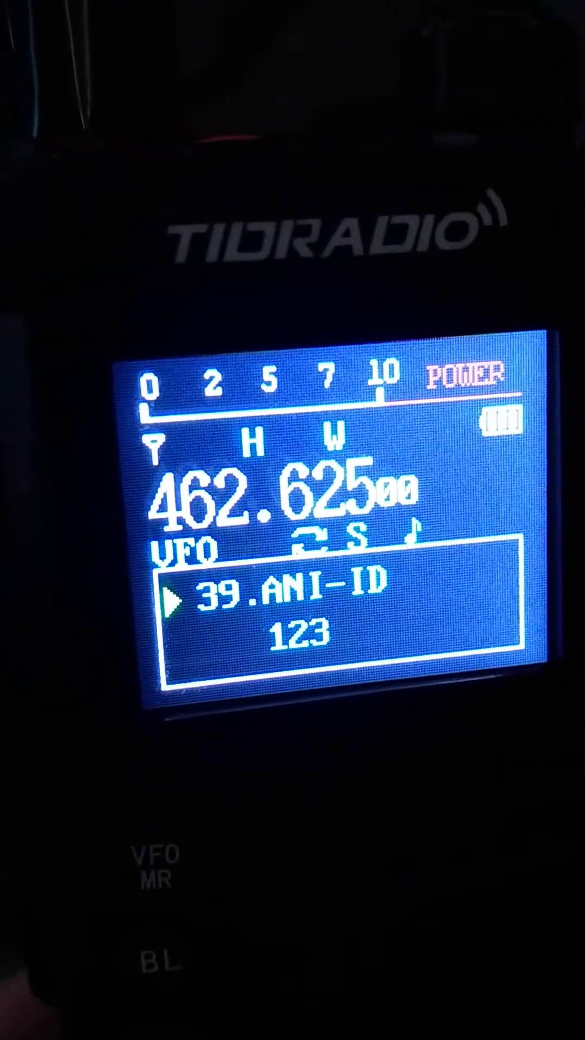
key(Down)
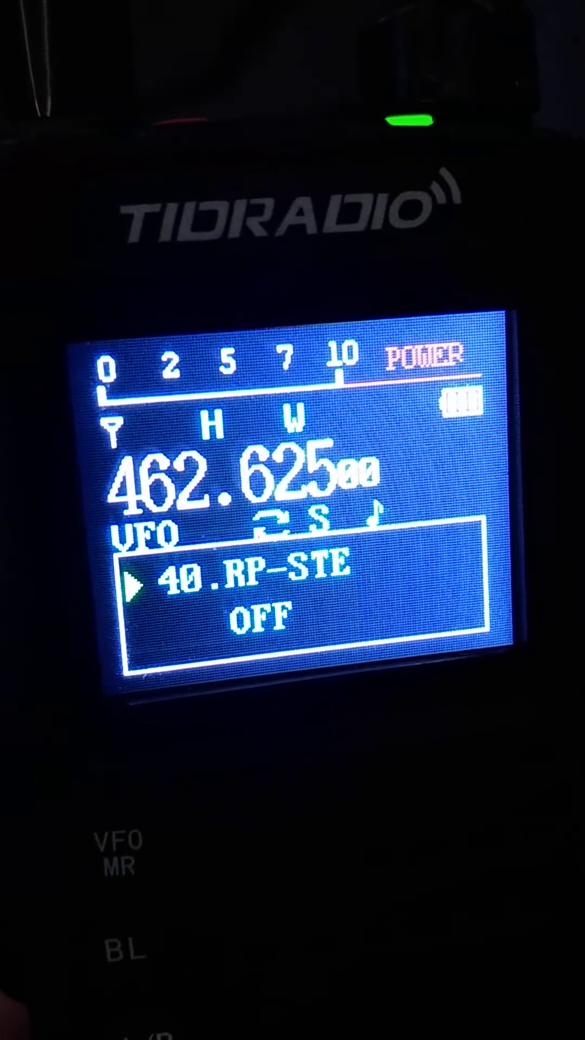
key(Down)
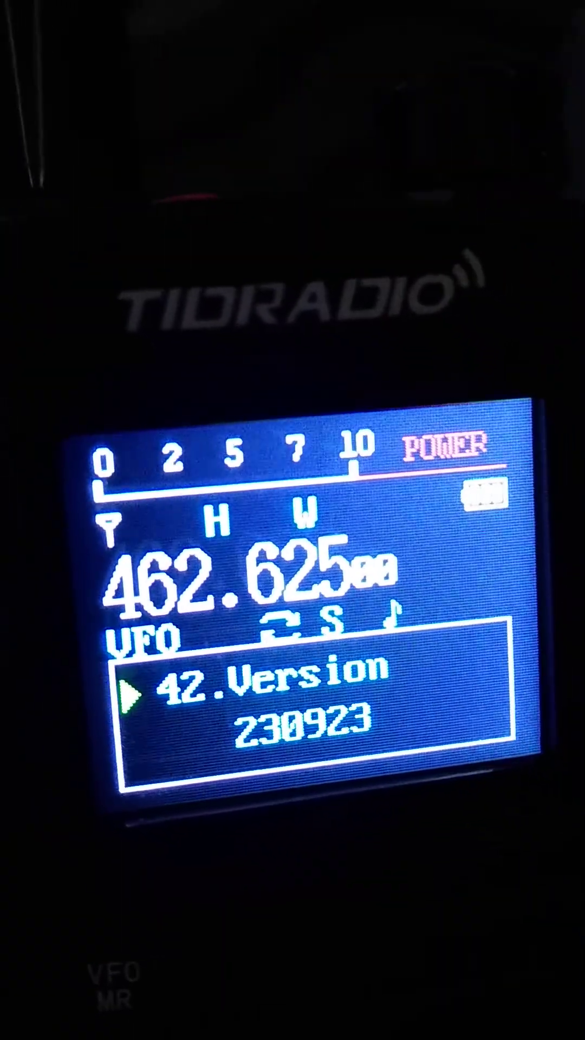
key(Down)
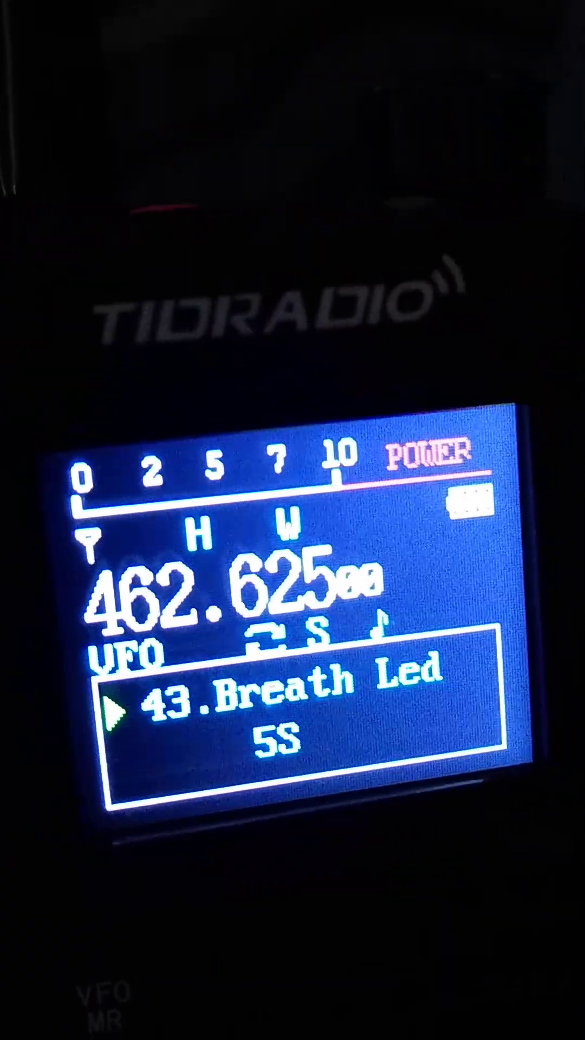
key(Down)
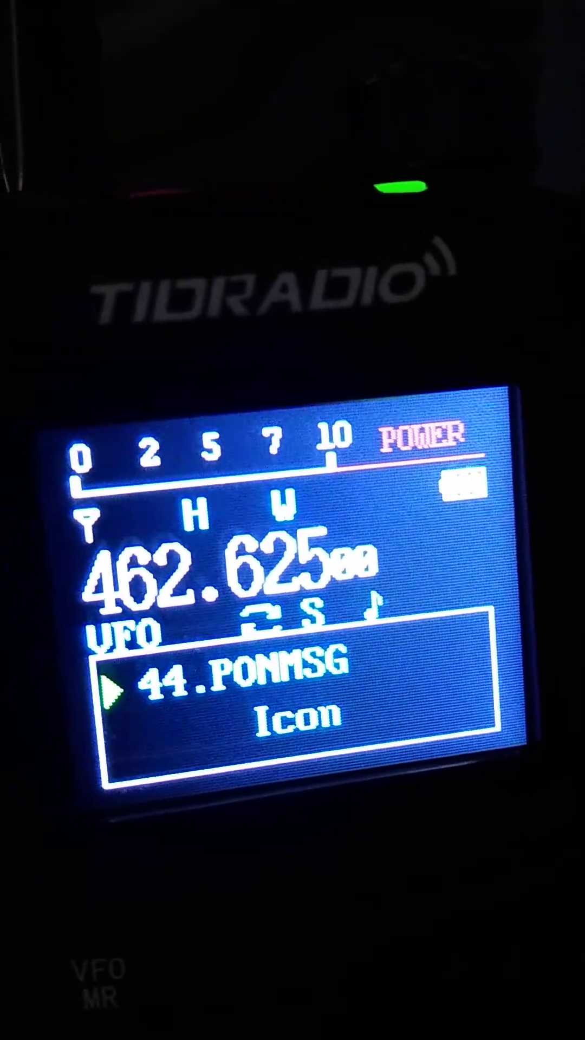
key(Down)
key(Down)
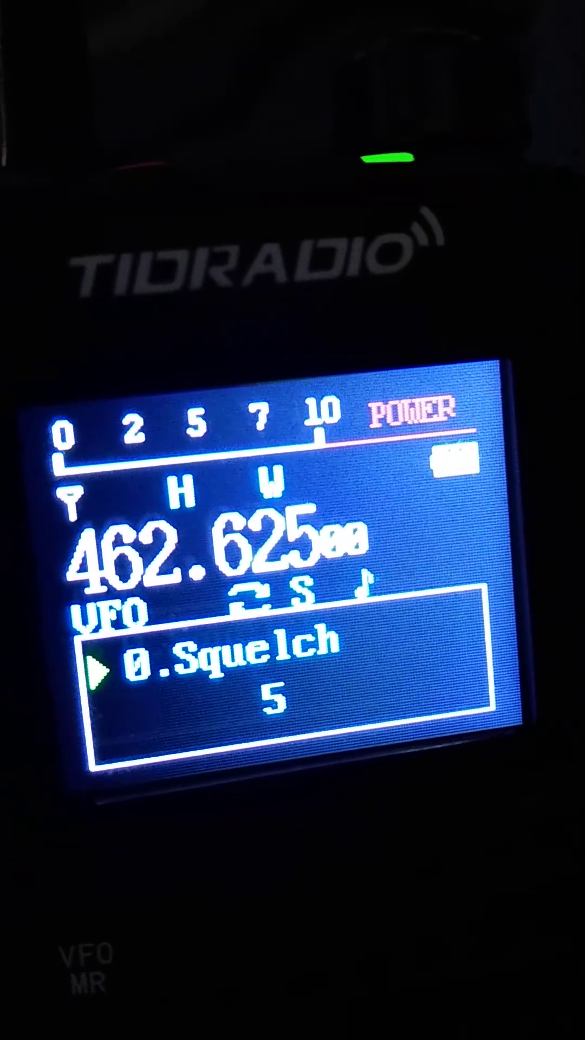
Step down from Step past Tx Power, Backlight, Beep and TOT to 10.Rx Dcs
key(Down)
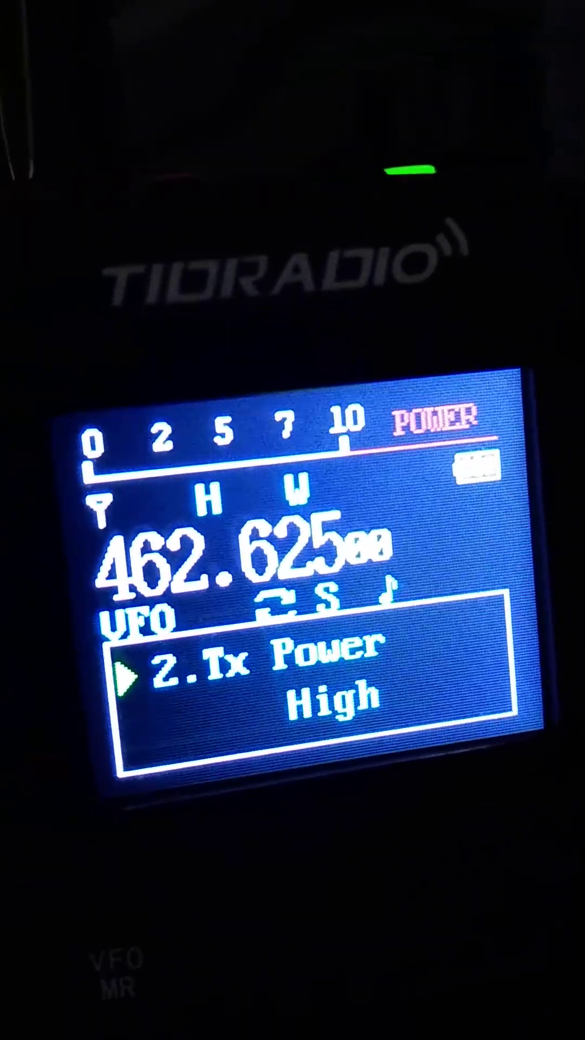
key(Down)
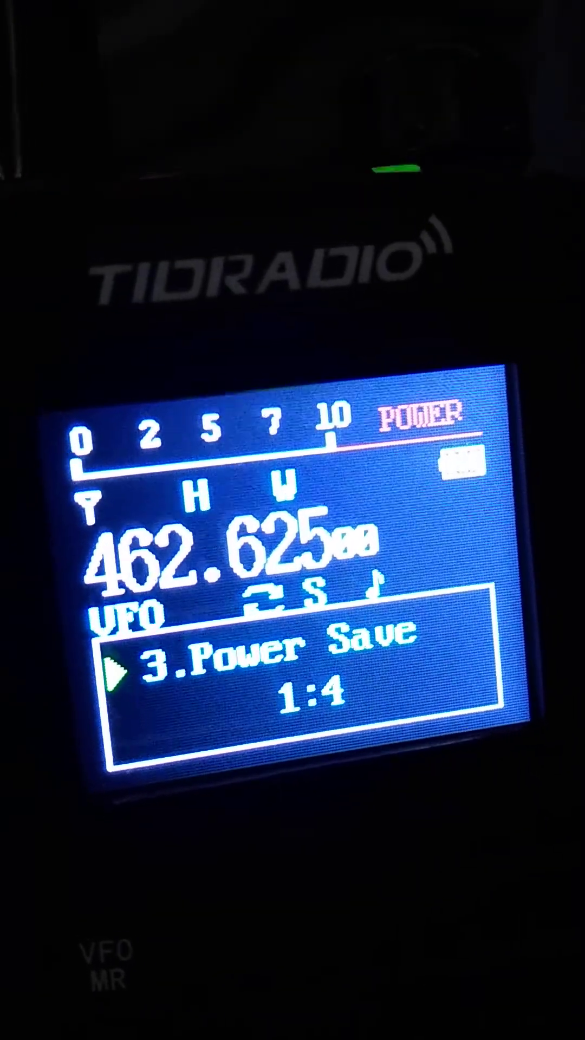
key(Down)
key(Down)
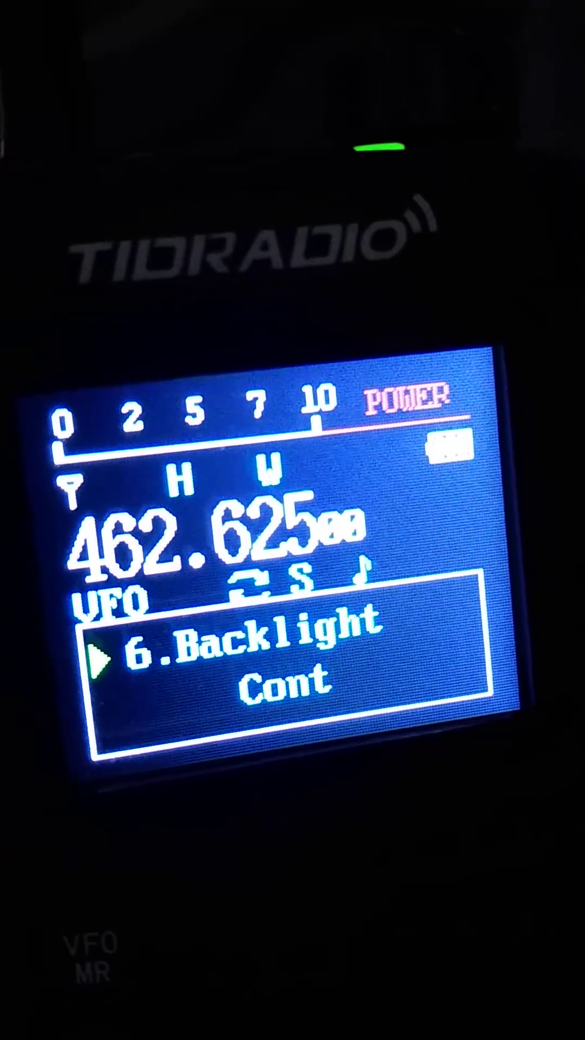
key(Down)
key(Down)
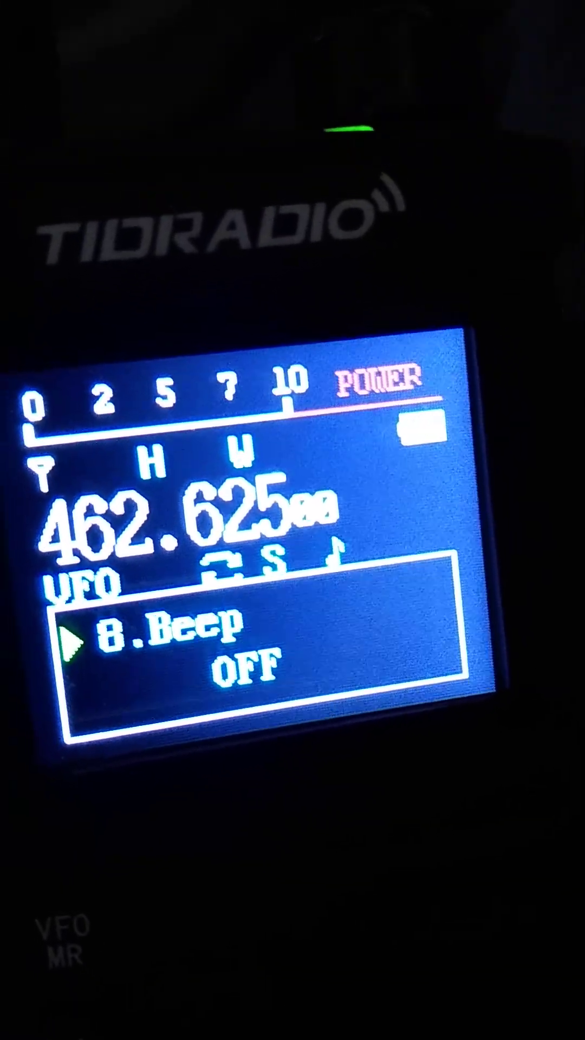
key(Down)
key(Down)
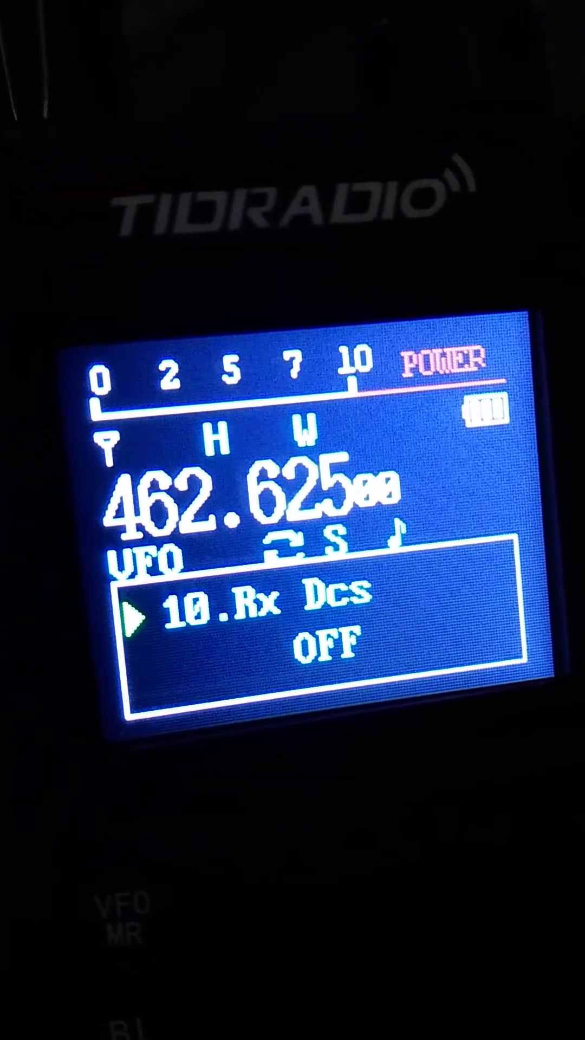
key(Down)
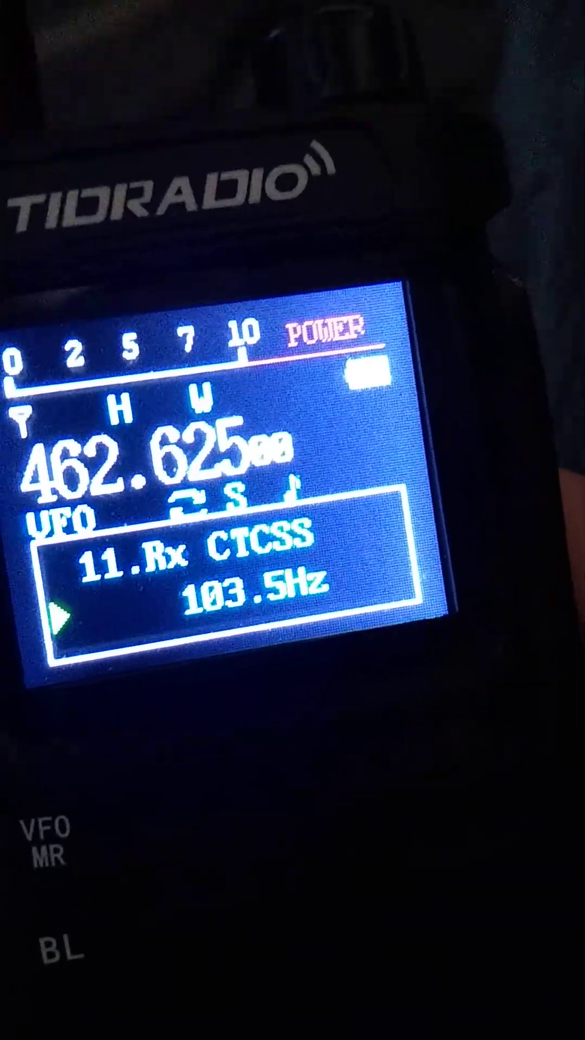
Raise the Rx CTCSS tone step by step up to 162.2 Hz
key(Up)
key(Up)
key(Up)
key(Up)
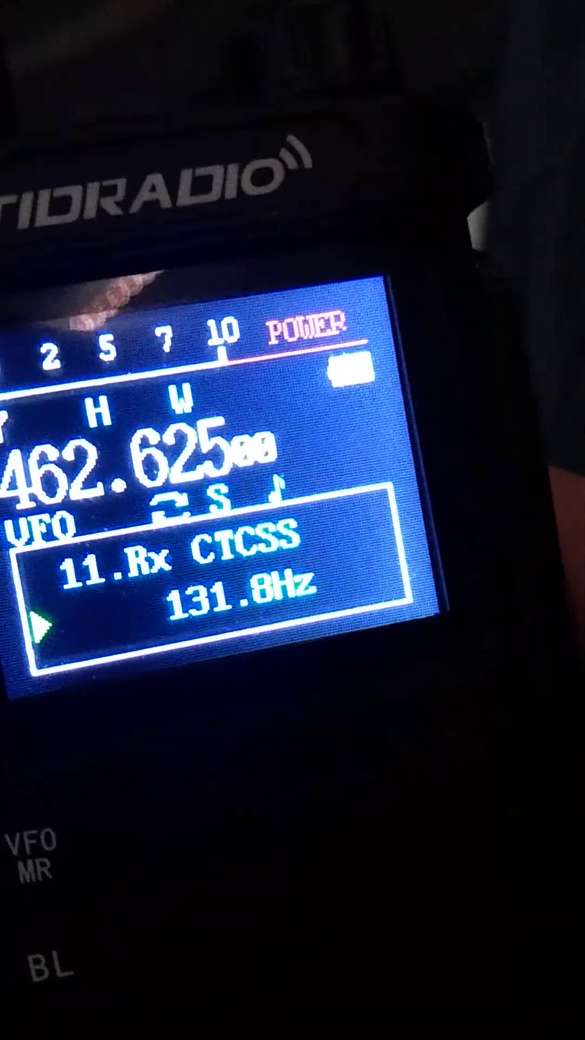
key(Up)
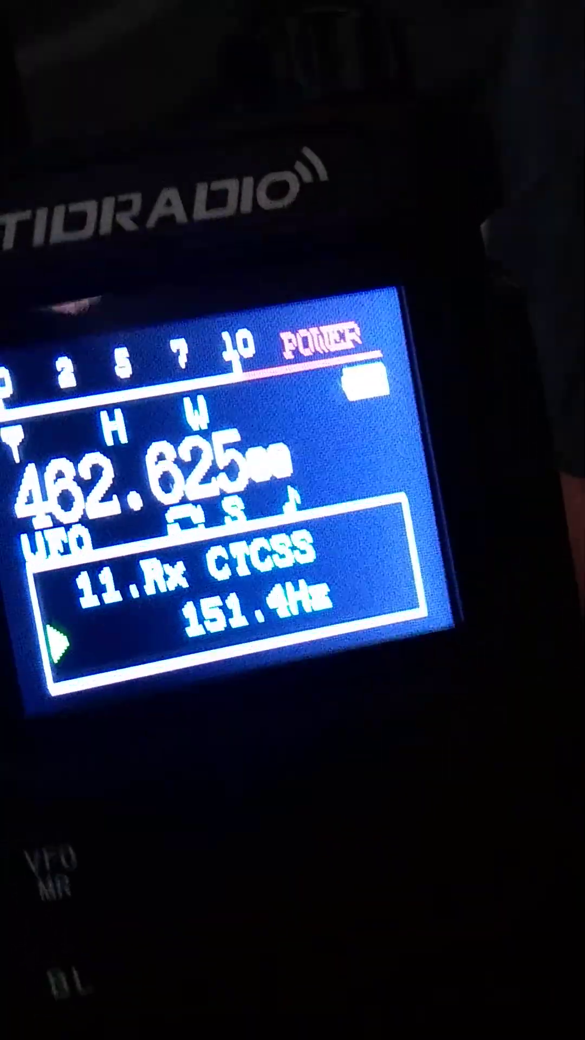
key(Up)
key(Up)
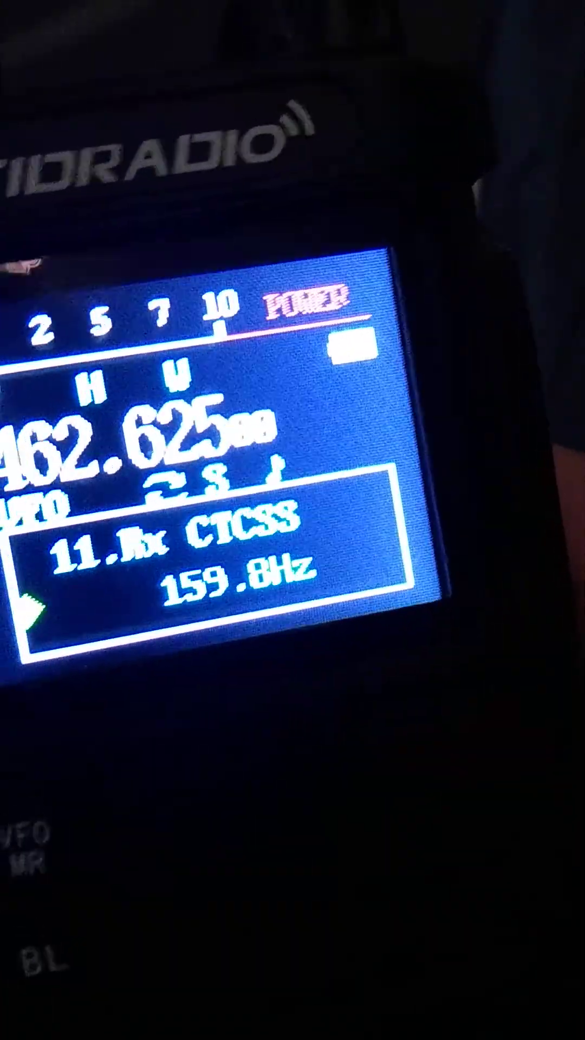
key(Up)
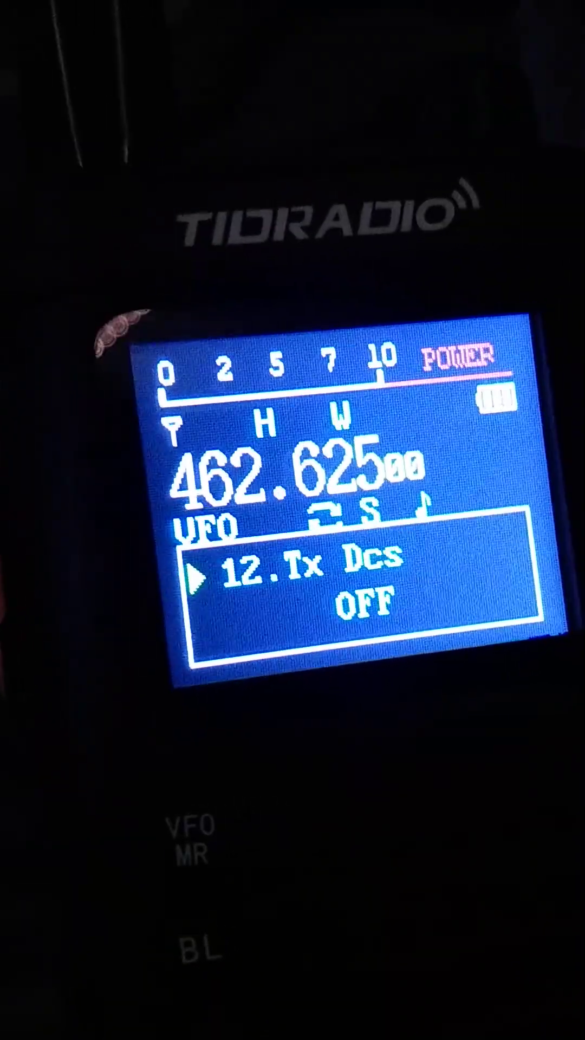
key(Down)
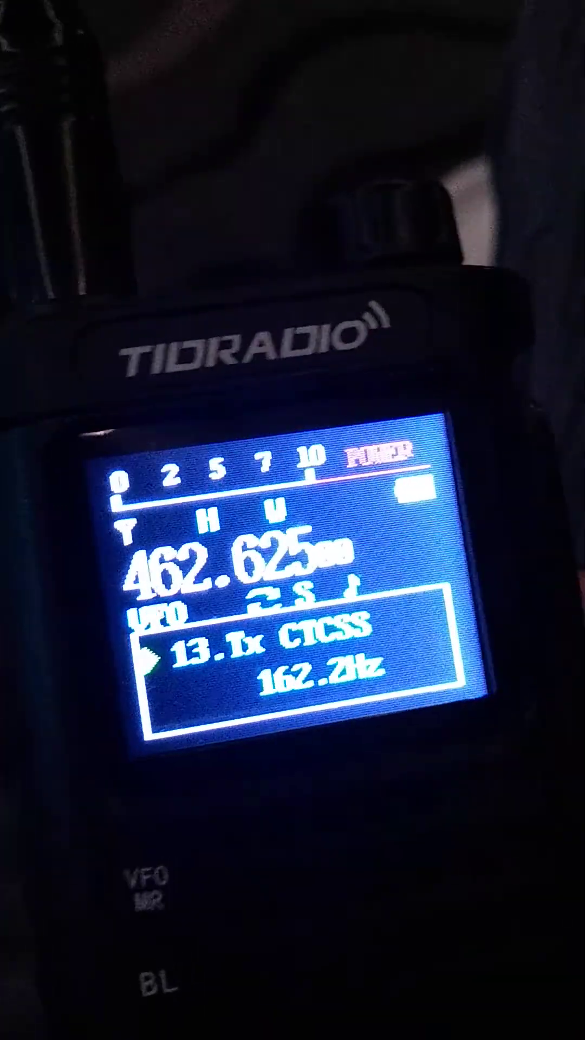
Advance past Tx CTCSS, TX-SEL, Scan Mode, FM-DW, MDF-A and AUTO LK to 23.Direction
key(Down)
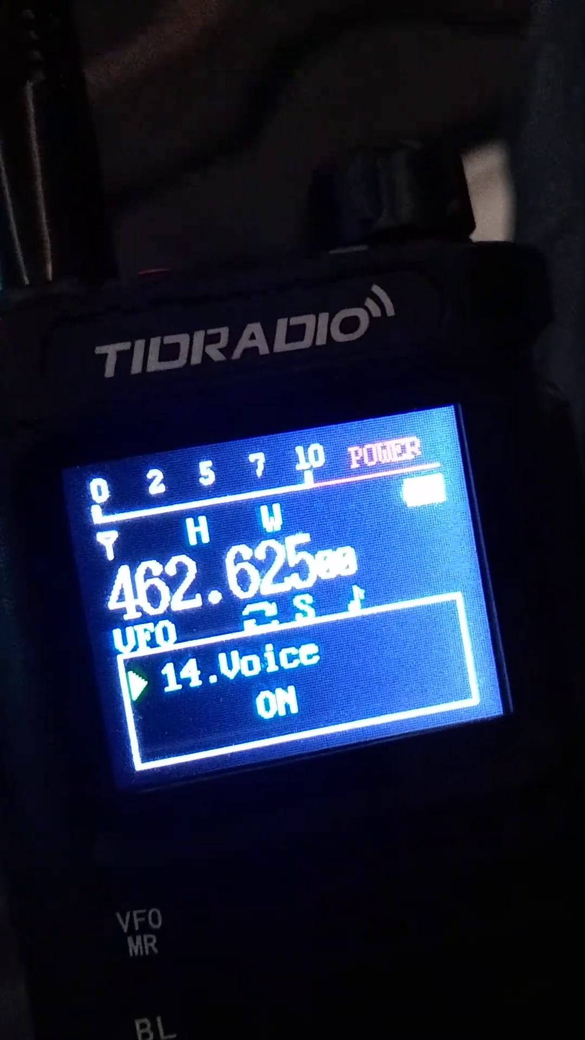
key(Down)
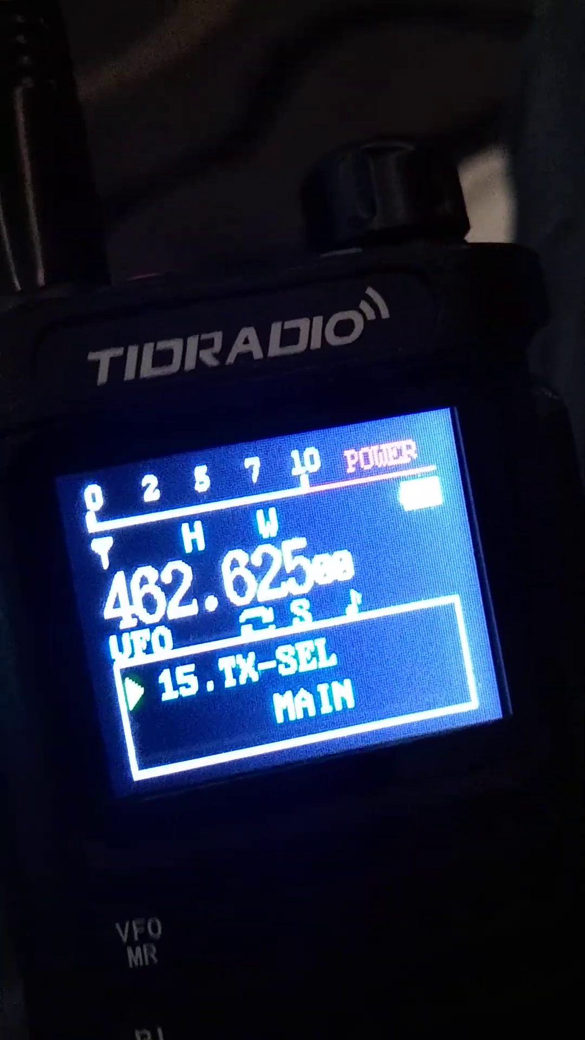
key(Down)
key(Down)
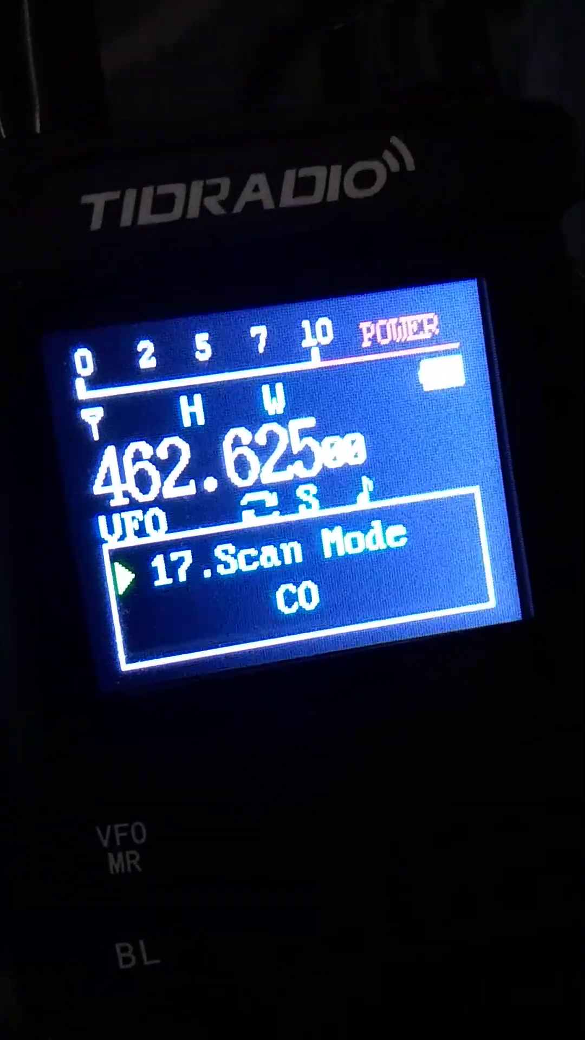
key(Down)
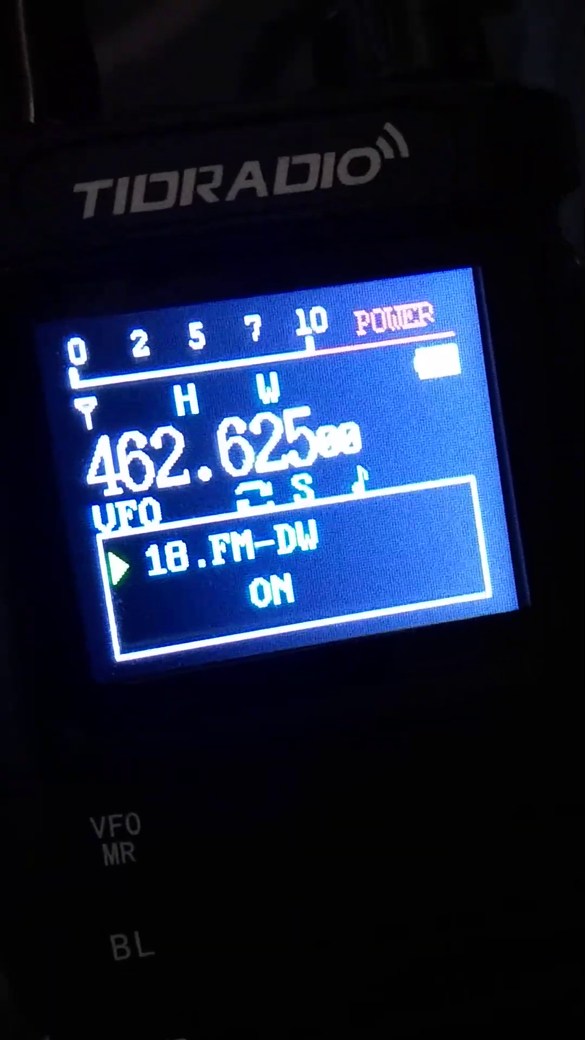
key(Down)
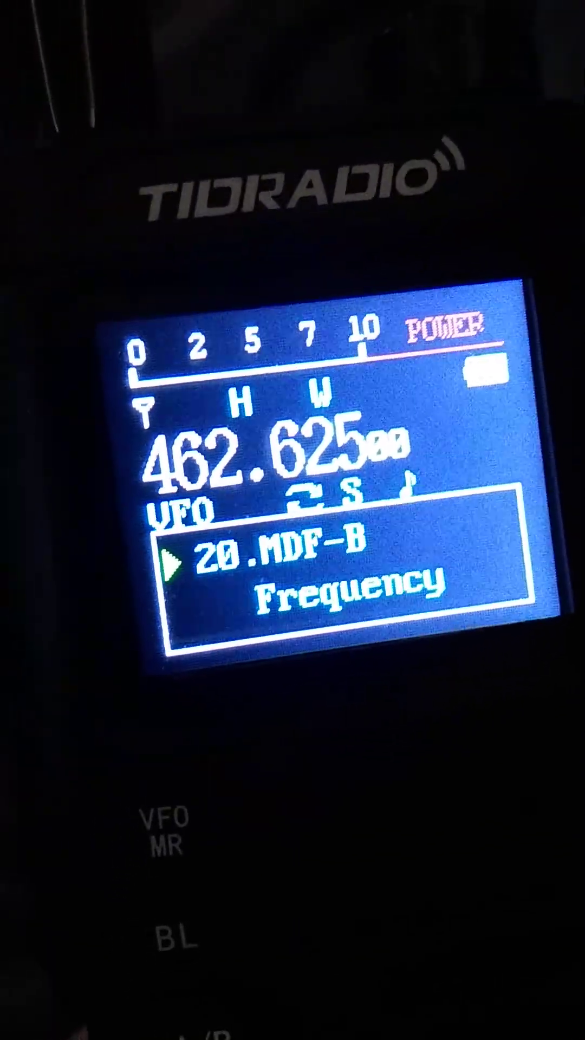
key(Down)
key(Down)
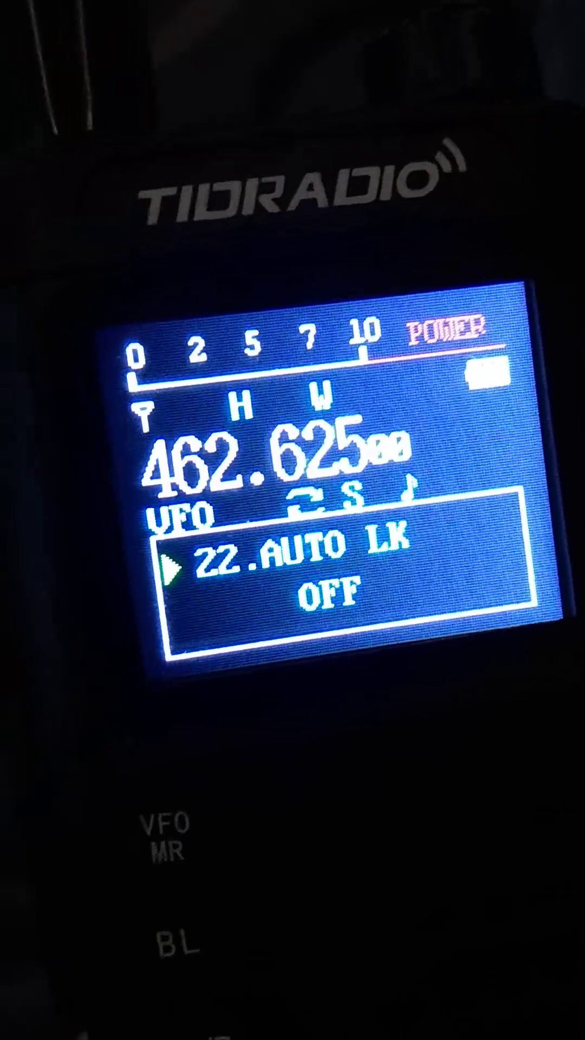
key(Down)
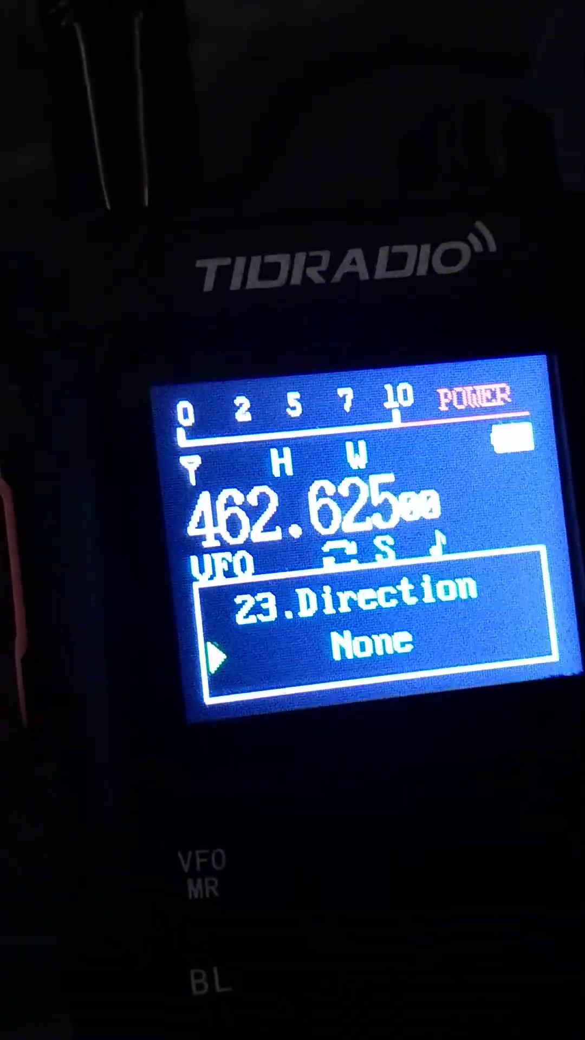
key(Down)
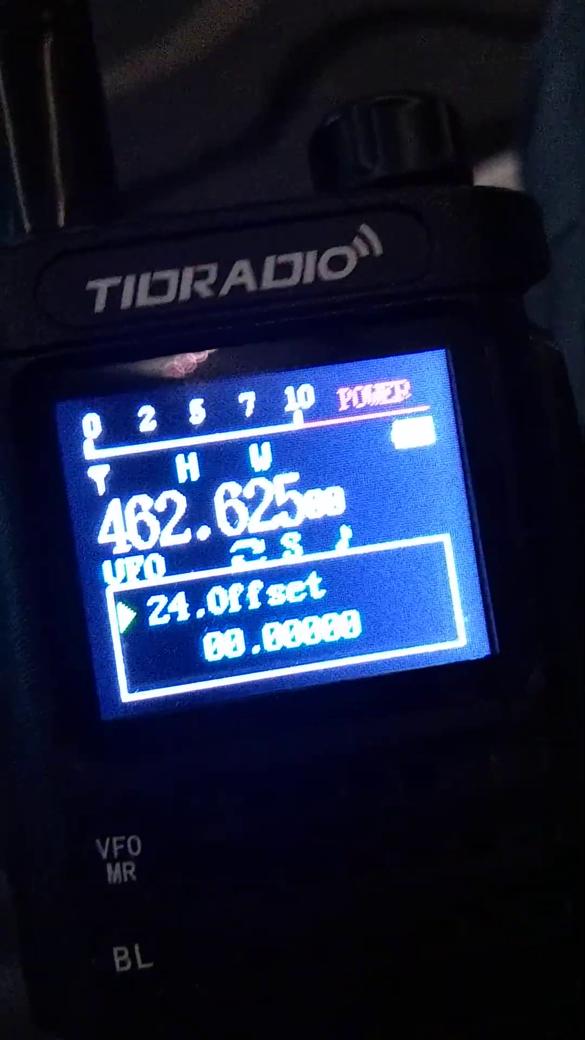
key(Down)
Keep the Plus shift direction and move to 24.Offset
key(Up)
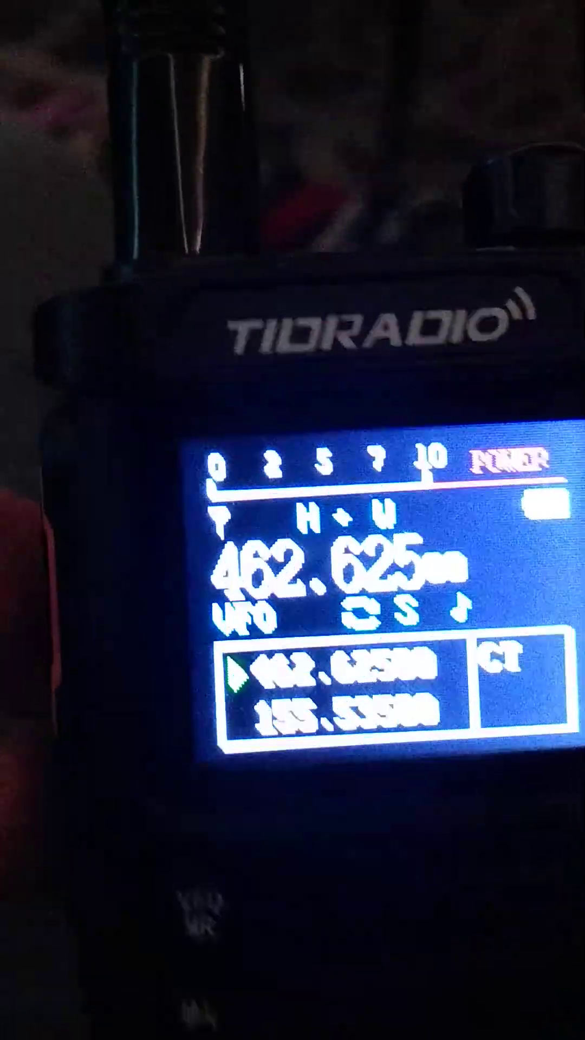
Test transmitting on the shifted 467.625 frequency with PTT
key(space)
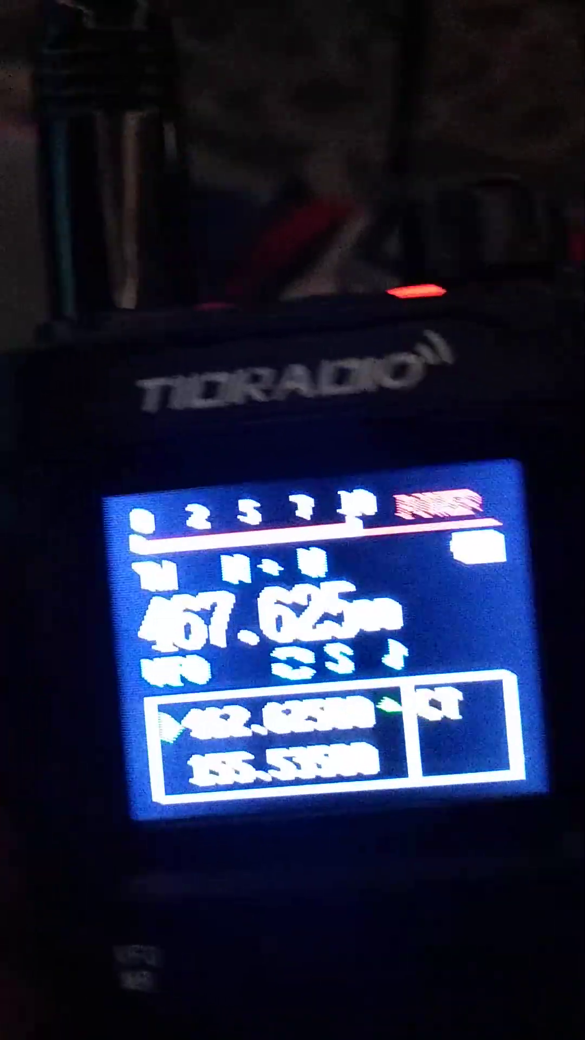